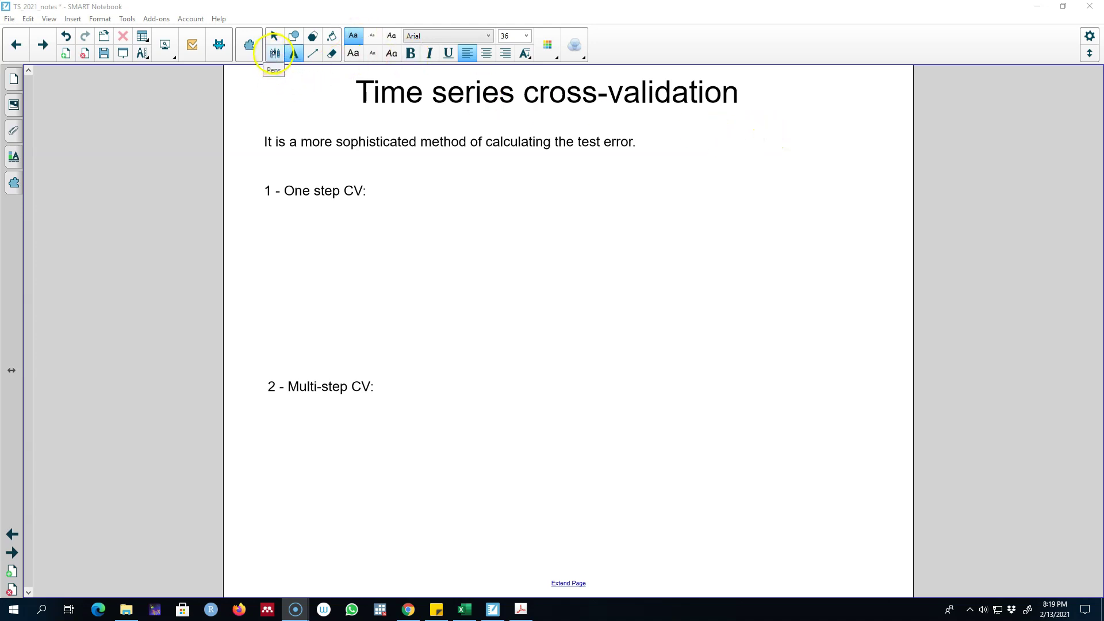
# Step: Select the freehand pen with red ink and leave the line thickness unchanged
pyautogui.click(275, 54)
pyautogui.click(399, 36)
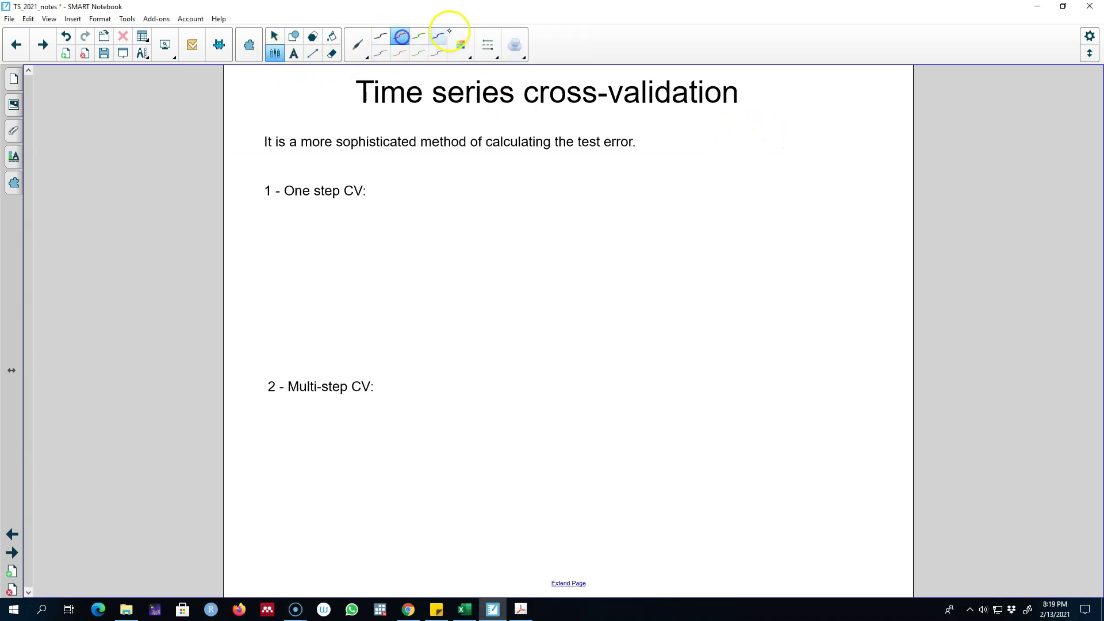
pyautogui.click(488, 46)
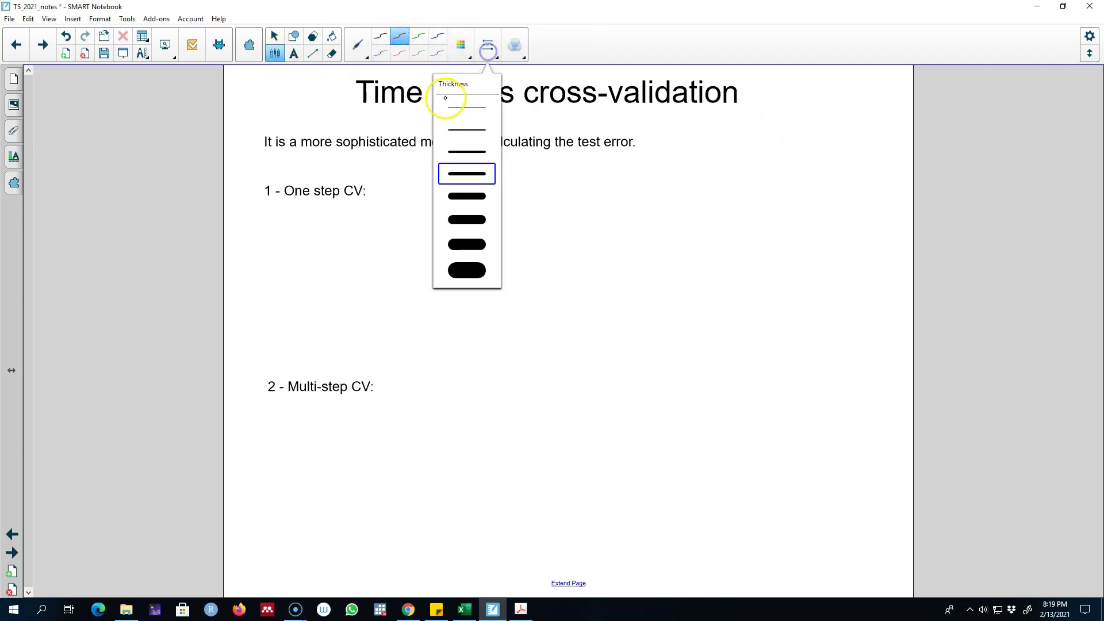
pyautogui.click(255, 93)
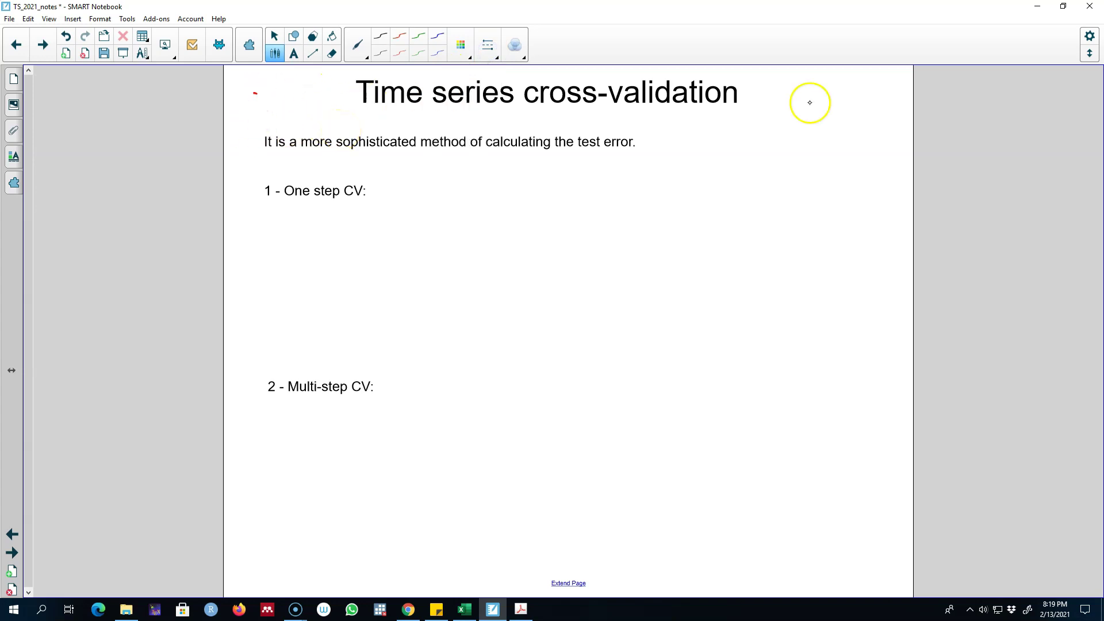
pyautogui.click(366, 113)
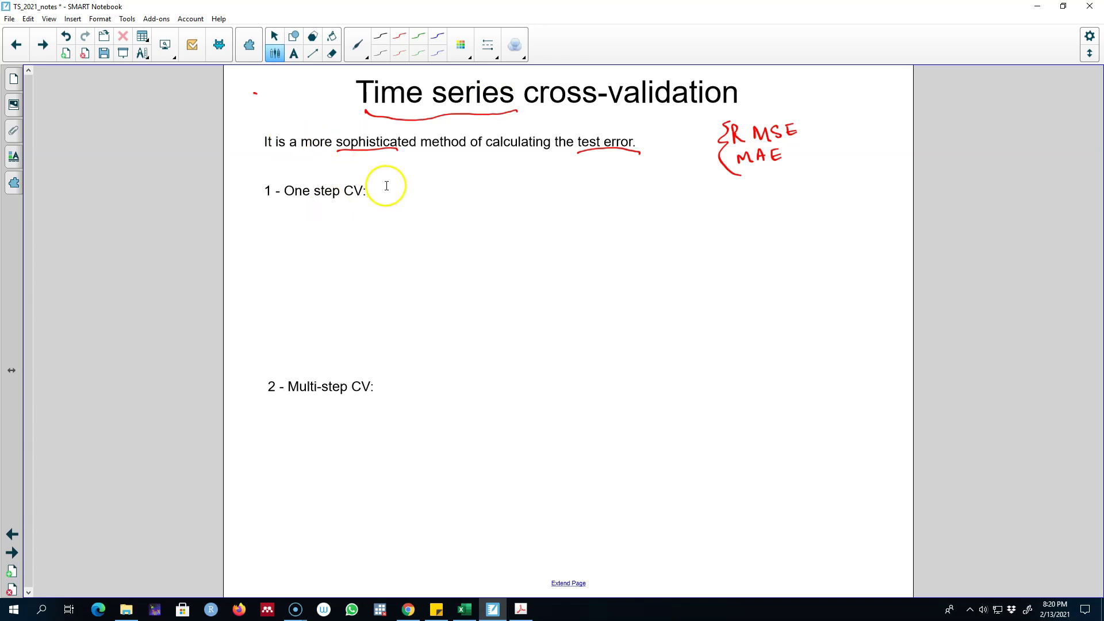
# Step: Handwrite 'h = 1' in red beside One step CV
pyautogui.moveTo(379, 184); pyautogui.dragTo(413, 195)
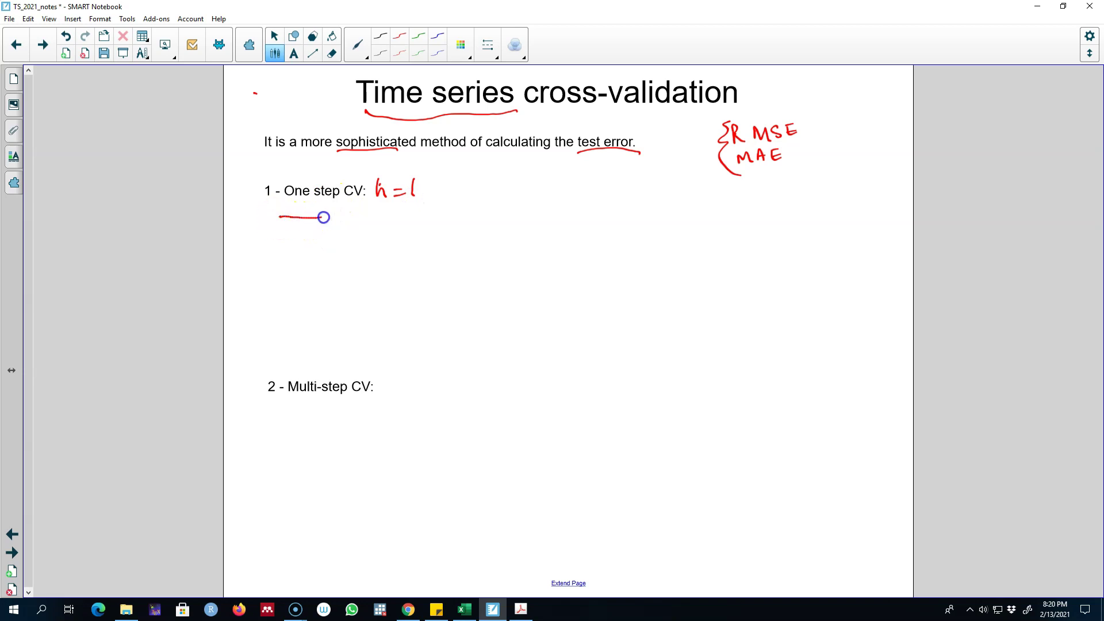
# Step: Draw the red Training span, then label the test point 'test' in blue at a new thickness
pyautogui.moveTo(327, 222)
pyautogui.mouseDown()
pyautogui.moveTo(280, 216)
pyautogui.moveTo(282, 224)
pyautogui.moveTo(363, 202)
pyautogui.mouseUp()
pyautogui.click(437, 54)
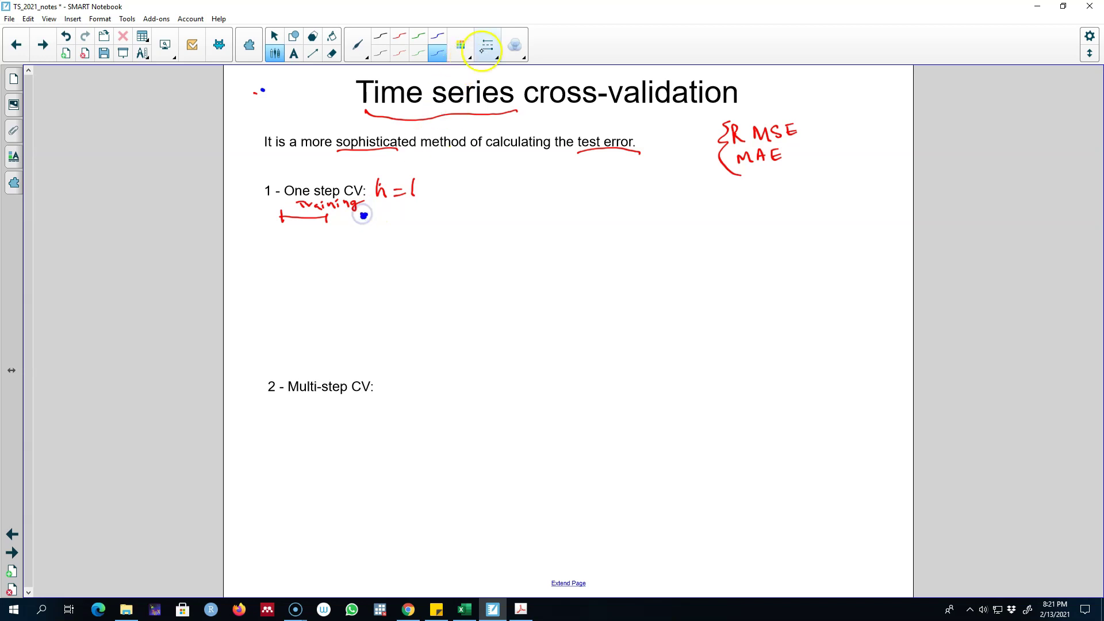
pyautogui.click(487, 44)
pyautogui.click(463, 115)
pyautogui.moveTo(403, 208); pyautogui.dragTo(440, 196)
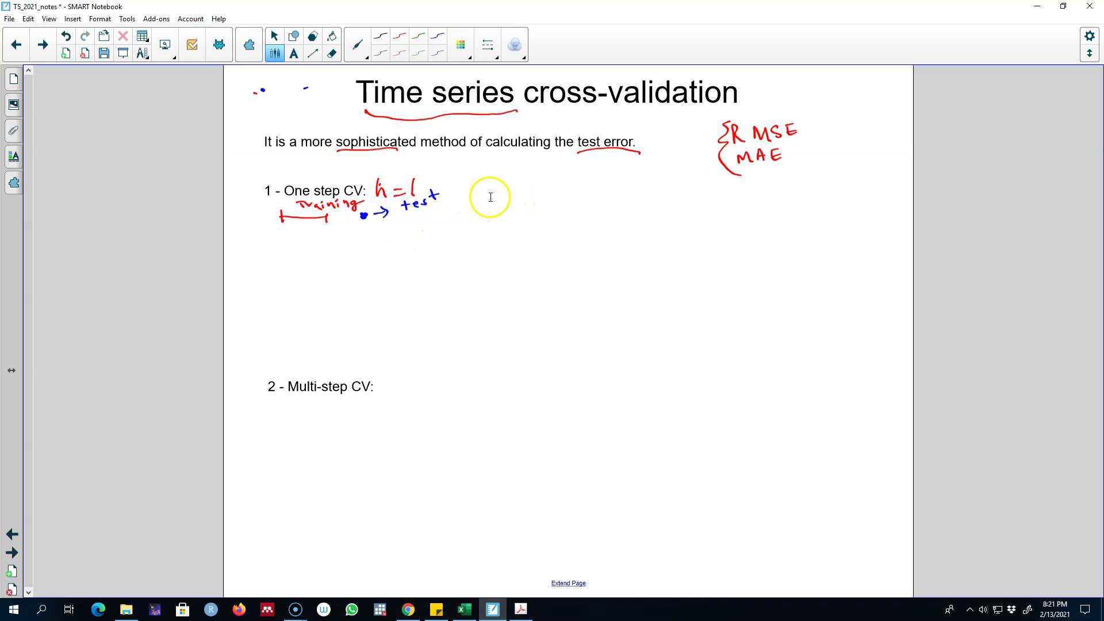
# Step: Write MSE₁ = (y₁ − ŷ₁)² in blue beside the test point
pyautogui.moveTo(470, 211); pyautogui.dragTo(532, 200)
pyautogui.moveTo(521, 206); pyautogui.dragTo(531, 205)
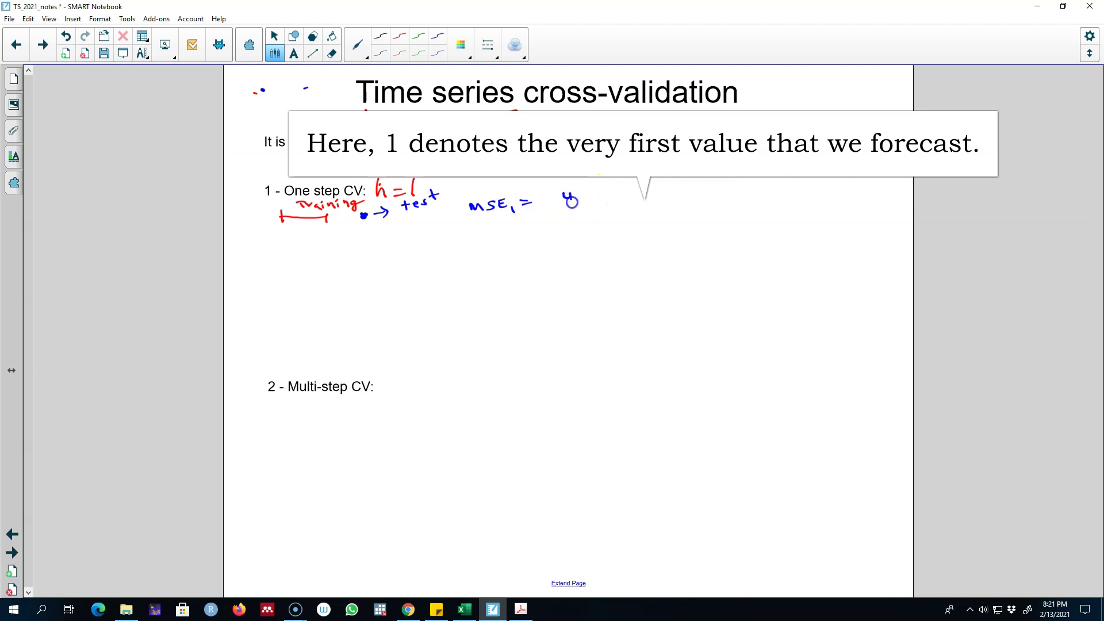
pyautogui.moveTo(587, 199)
pyautogui.mouseDown()
pyautogui.moveTo(617, 208)
pyautogui.moveTo(615, 184)
pyautogui.moveTo(624, 209)
pyautogui.moveTo(633, 202)
pyautogui.mouseUp()
pyautogui.moveTo(561, 186); pyautogui.dragTo(558, 209)
pyautogui.moveTo(635, 175); pyautogui.dragTo(648, 178)
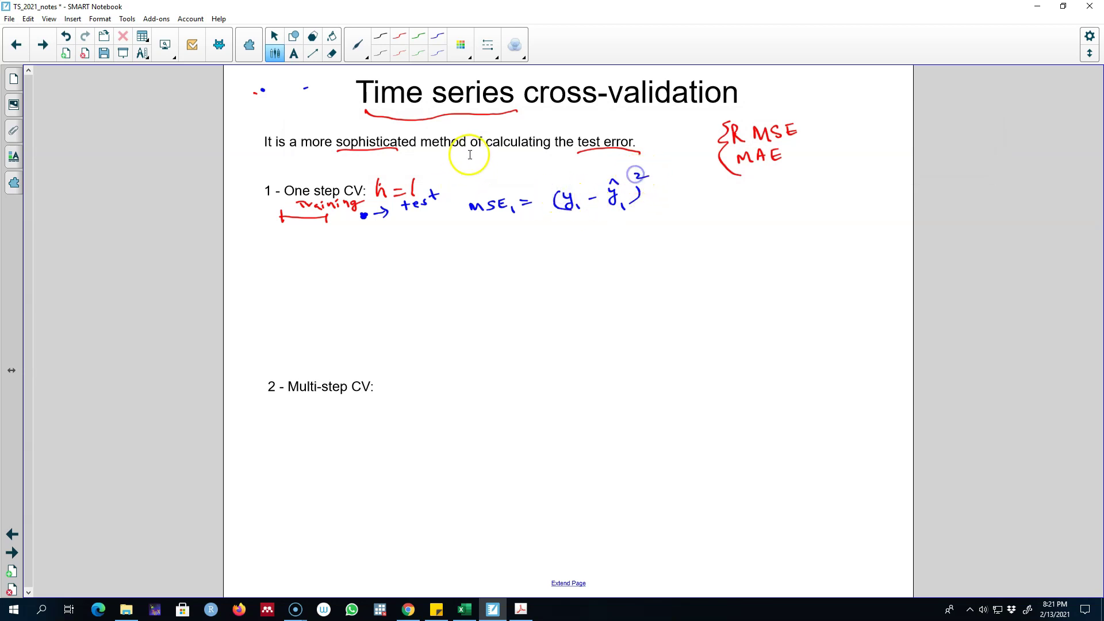
pyautogui.click(410, 58)
pyautogui.click(268, 87)
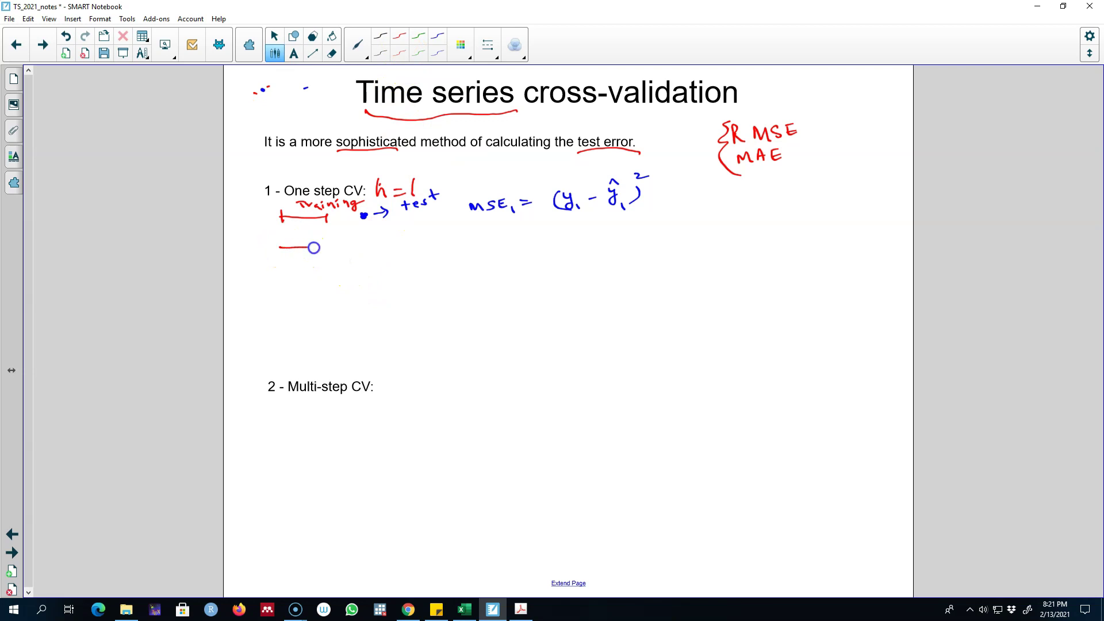
# Step: Finish the longer second red bar labelled Training and set blue ink to the second thickness
pyautogui.moveTo(366, 239); pyautogui.dragTo(368, 250)
pyautogui.moveTo(302, 231); pyautogui.dragTo(355, 228)
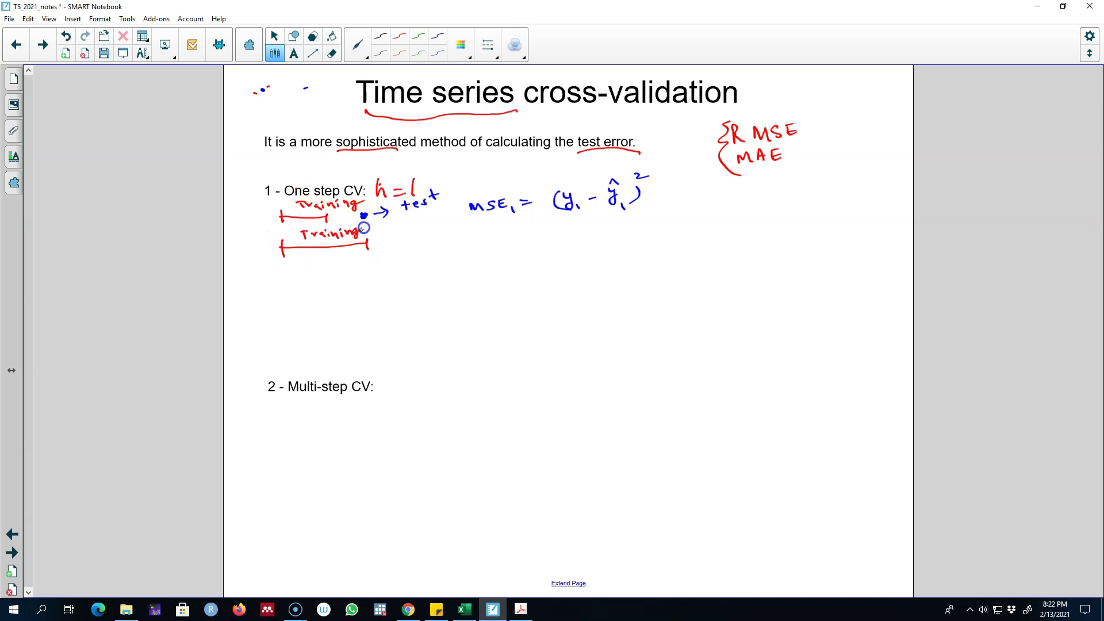
pyautogui.click(437, 36)
pyautogui.click(492, 53)
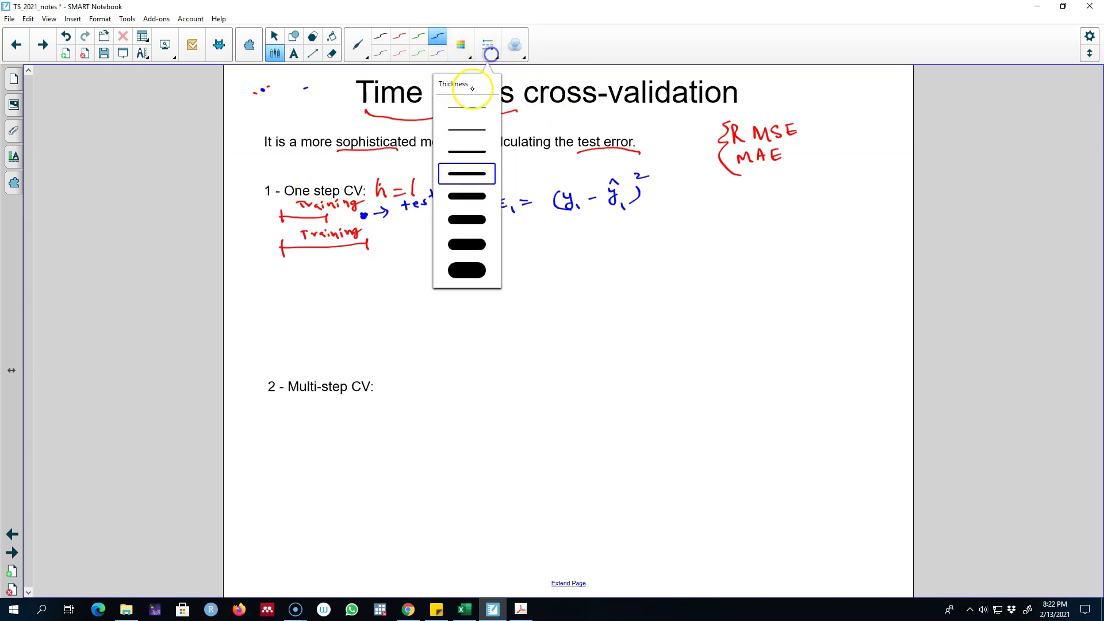
pyautogui.click(469, 128)
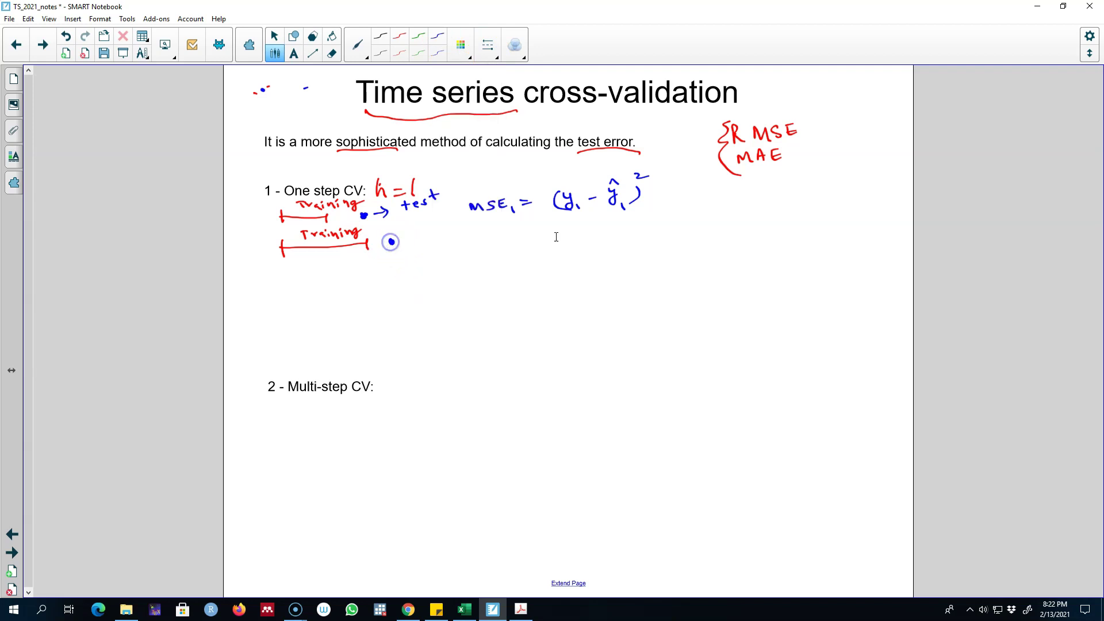
pyautogui.moveTo(321, 107); pyautogui.dragTo(328, 106)
# Step: Write MSE₂ = (y₂ − ŷ₂)² in blue below MSE₁
pyautogui.moveTo(470, 235); pyautogui.dragTo(543, 235)
pyautogui.moveTo(532, 244)
pyautogui.mouseDown()
pyautogui.moveTo(578, 227)
pyautogui.moveTo(602, 245)
pyautogui.mouseUp()
pyautogui.moveTo(608, 238); pyautogui.dragTo(620, 234)
pyautogui.click(629, 217)
pyautogui.moveTo(575, 225); pyautogui.dragTo(573, 247)
# Step: Draw ellipsis dots and a long final red bar with end ticks, labelled training
pyautogui.moveTo(660, 206); pyautogui.dragTo(677, 212)
pyautogui.click(358, 257)
pyautogui.click(360, 269)
pyautogui.click(366, 287)
pyautogui.moveTo(283, 310); pyautogui.dragTo(606, 294)
pyautogui.click(410, 292)
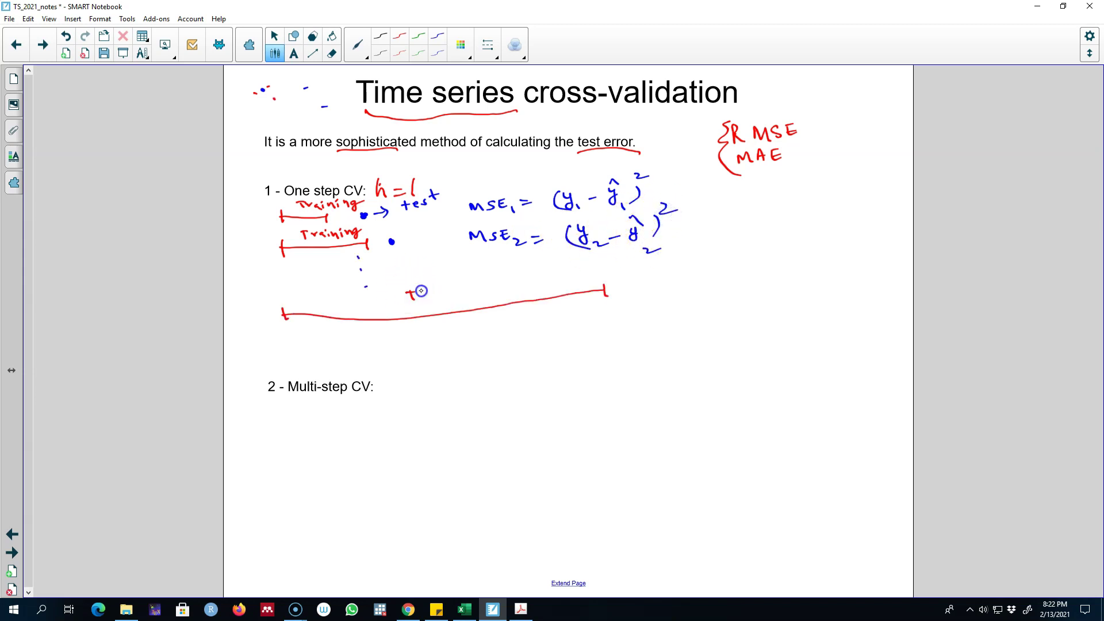
pyautogui.moveTo(453, 293); pyautogui.dragTo(494, 298)
# Step: Add a blue final test point with an arrow after the long training bar
pyautogui.click(440, 37)
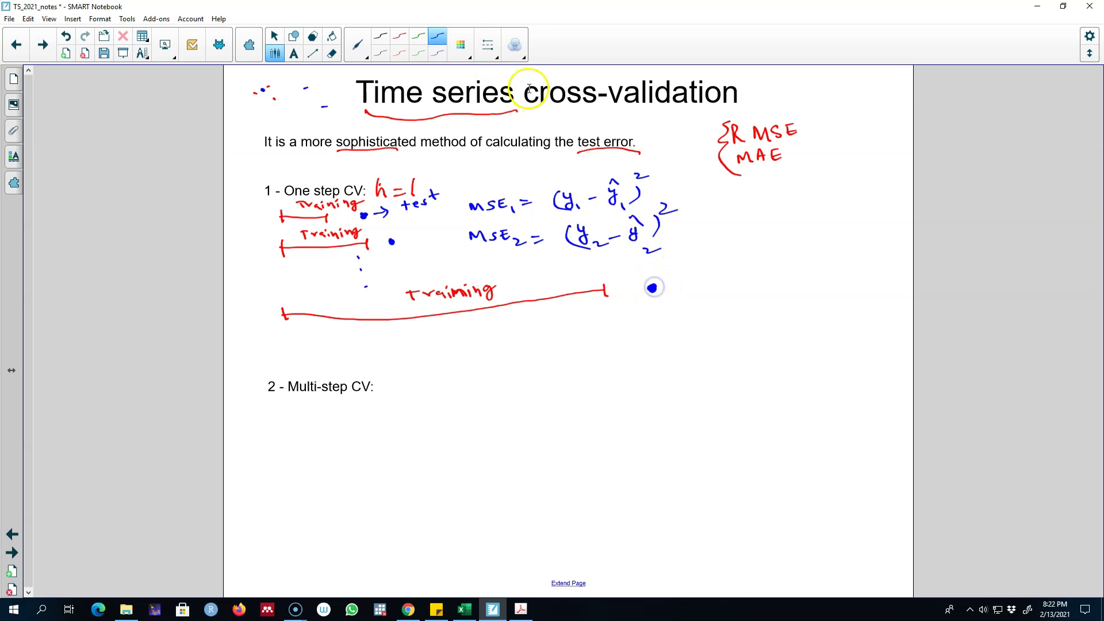
pyautogui.moveTo(657, 286); pyautogui.dragTo(683, 276)
pyautogui.moveTo(679, 274); pyautogui.dragTo(679, 290)
pyautogui.moveTo(692, 262)
pyautogui.mouseDown()
pyautogui.moveTo(697, 274)
pyautogui.moveTo(748, 257)
pyautogui.mouseUp()
# Step: Label the final point 'test set' and write MSE_t = (y_t − ŷ_t) beside it
pyautogui.moveTo(750, 244); pyautogui.dragTo(753, 259)
pyautogui.moveTo(746, 251); pyautogui.dragTo(759, 247)
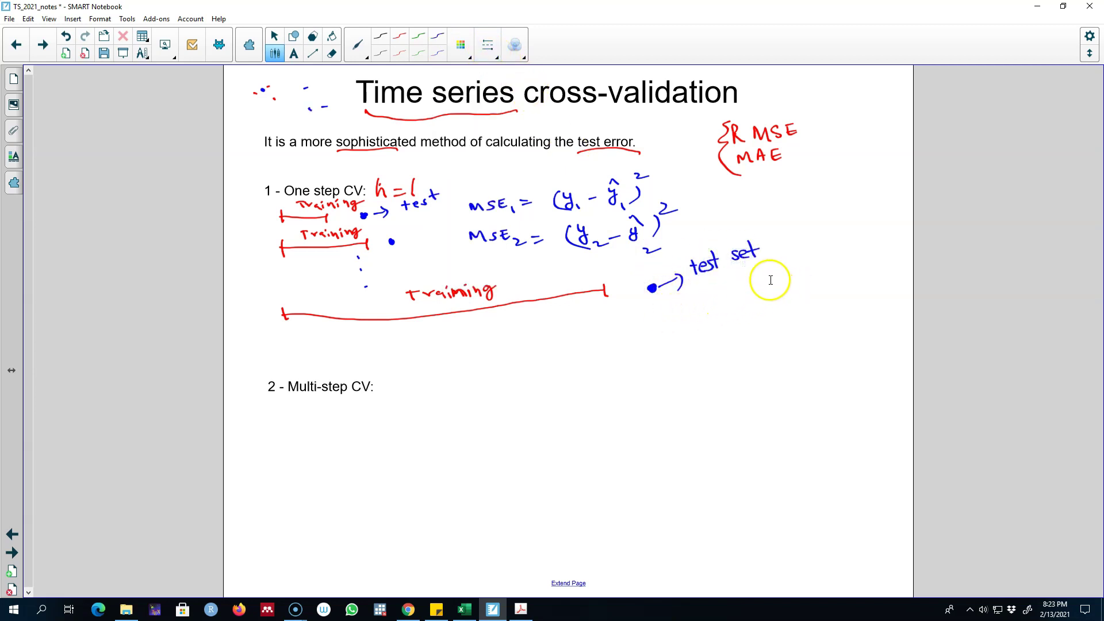
pyautogui.moveTo(792, 268); pyautogui.dragTo(809, 291)
pyautogui.moveTo(813, 275); pyautogui.dragTo(841, 287)
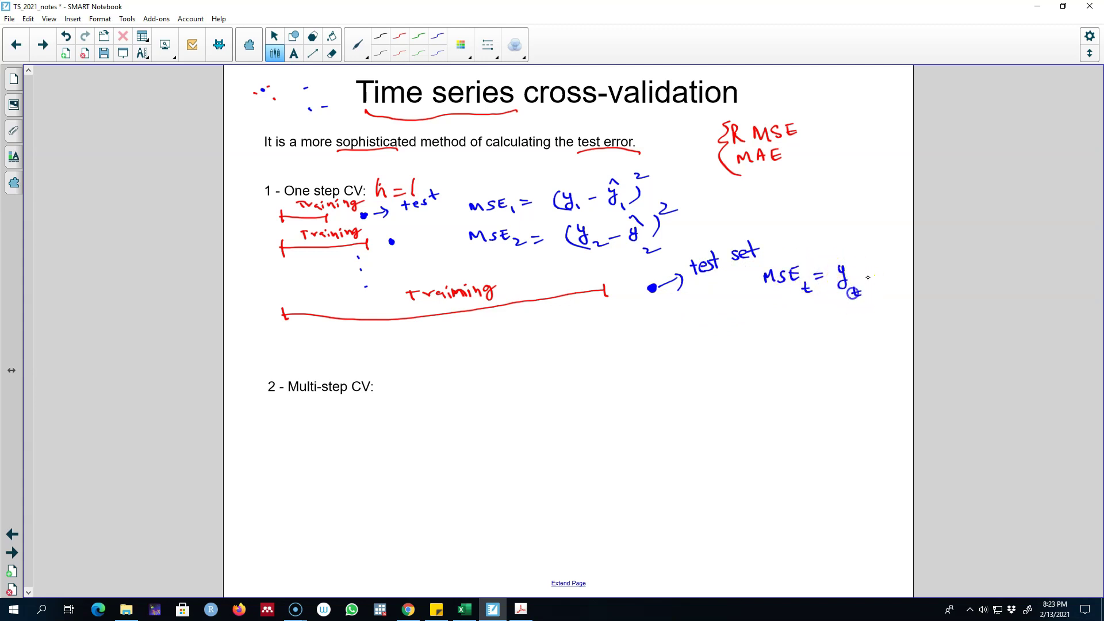
pyautogui.moveTo(888, 288)
pyautogui.mouseDown()
pyautogui.moveTo(896, 295)
pyautogui.moveTo(887, 257)
pyautogui.mouseUp()
pyautogui.moveTo(894, 259)
pyautogui.mouseDown()
pyautogui.moveTo(896, 278)
pyautogui.moveTo(901, 248)
pyautogui.mouseUp()
# Step: Square the MSE_t term and write 'Calculate CV = mean(MSE_t)' under the training line
pyautogui.moveTo(834, 265); pyautogui.dragTo(831, 285)
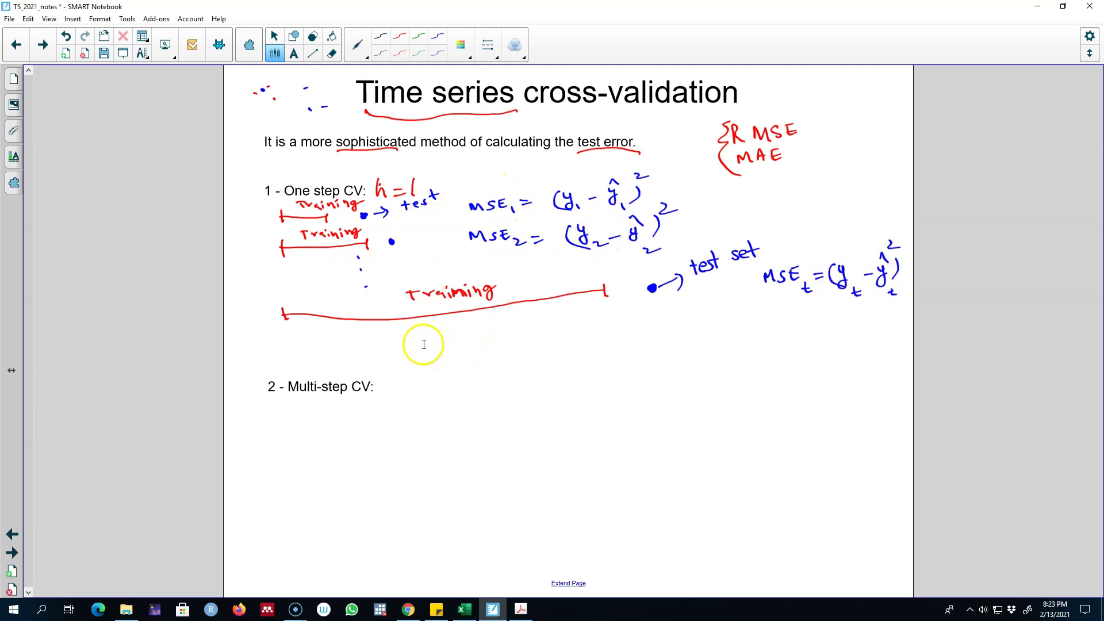
pyautogui.moveTo(313, 343); pyautogui.dragTo(300, 352)
pyautogui.moveTo(323, 347)
pyautogui.mouseDown()
pyautogui.moveTo(552, 333)
pyautogui.moveTo(600, 348)
pyautogui.moveTo(692, 339)
pyautogui.mouseUp()
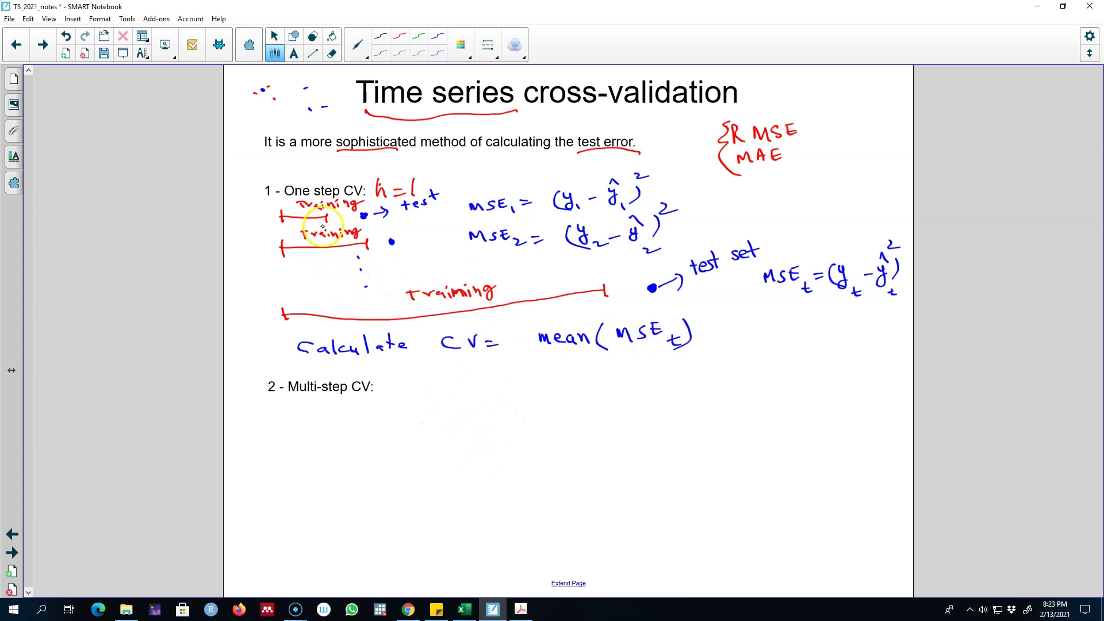
# Step: Draw a thick red training bar with an end tick under '2 - Multi-step CV:'
pyautogui.hotkey('alt', 'Tab')
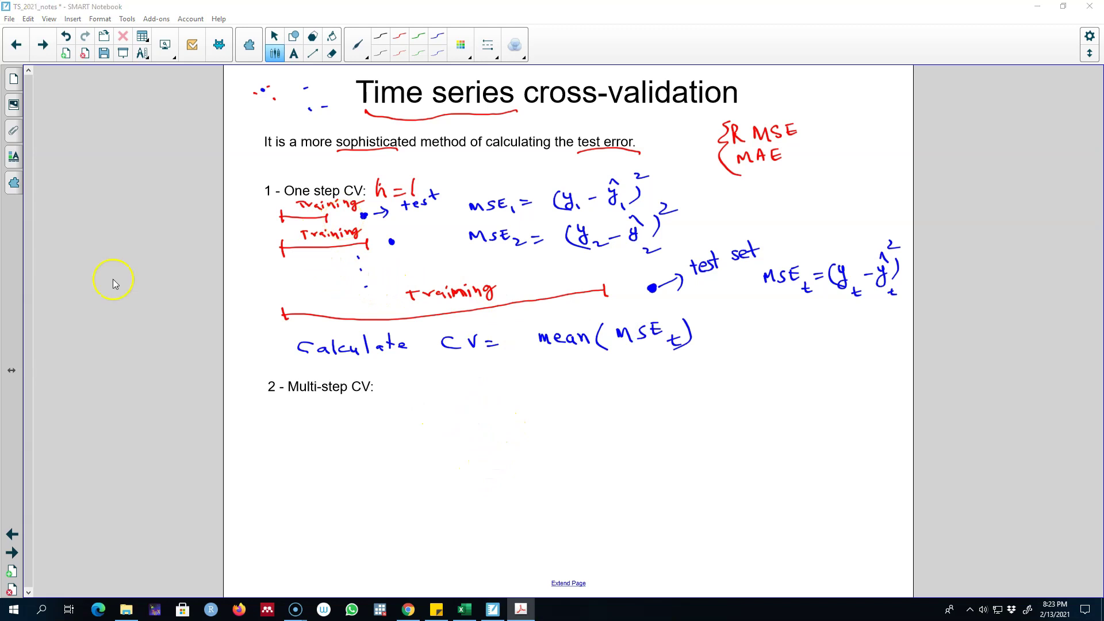
pyautogui.click(489, 46)
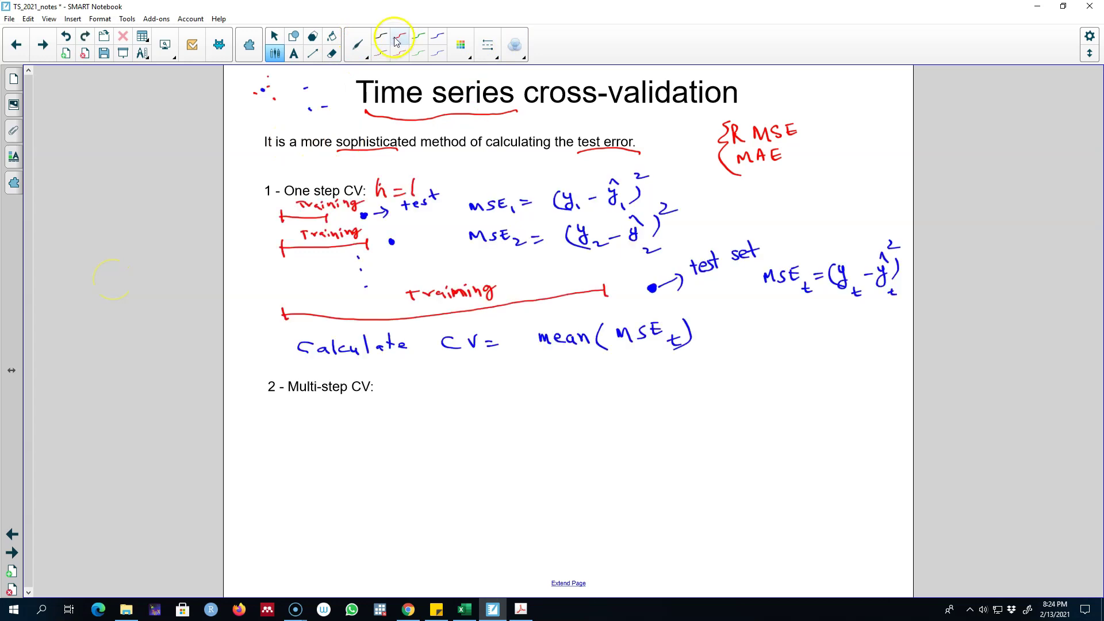
pyautogui.click(400, 35)
pyautogui.click(488, 45)
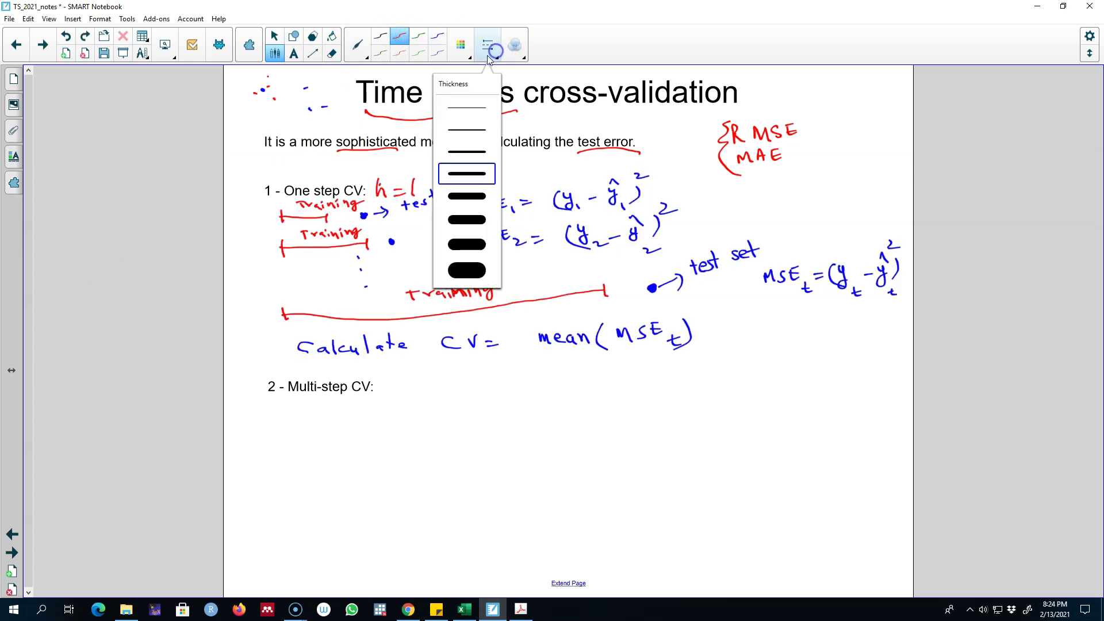
pyautogui.click(472, 103)
pyautogui.moveTo(282, 440); pyautogui.dragTo(361, 440)
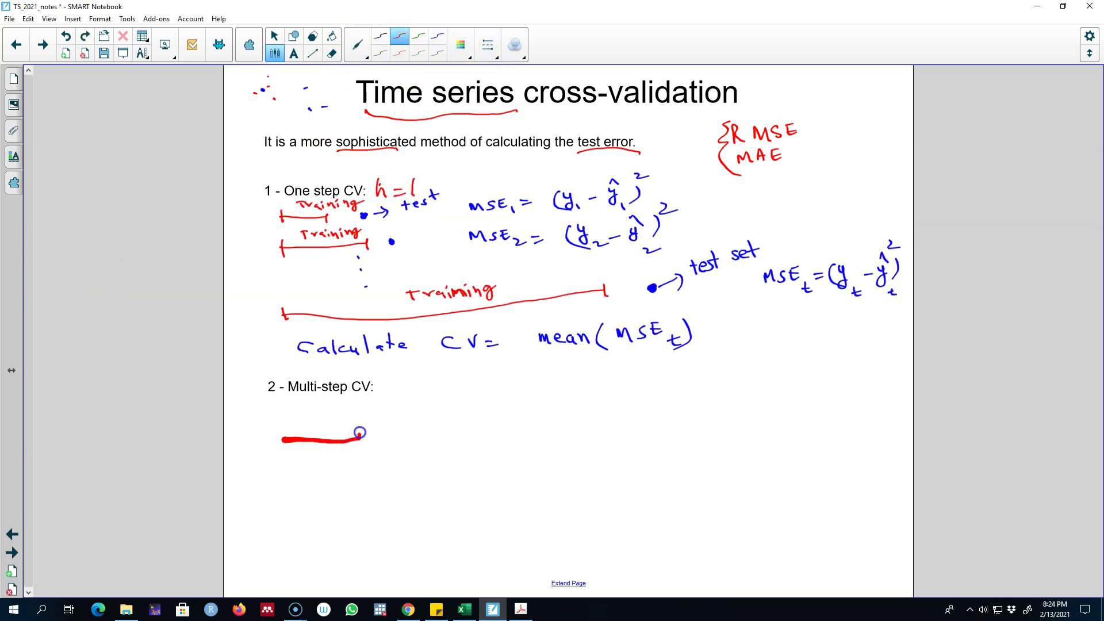
pyautogui.moveTo(280, 433); pyautogui.dragTo(280, 448)
# Step: Handwrite the horizon h definition in blue beside the Multi-step CV heading
pyautogui.click(435, 37)
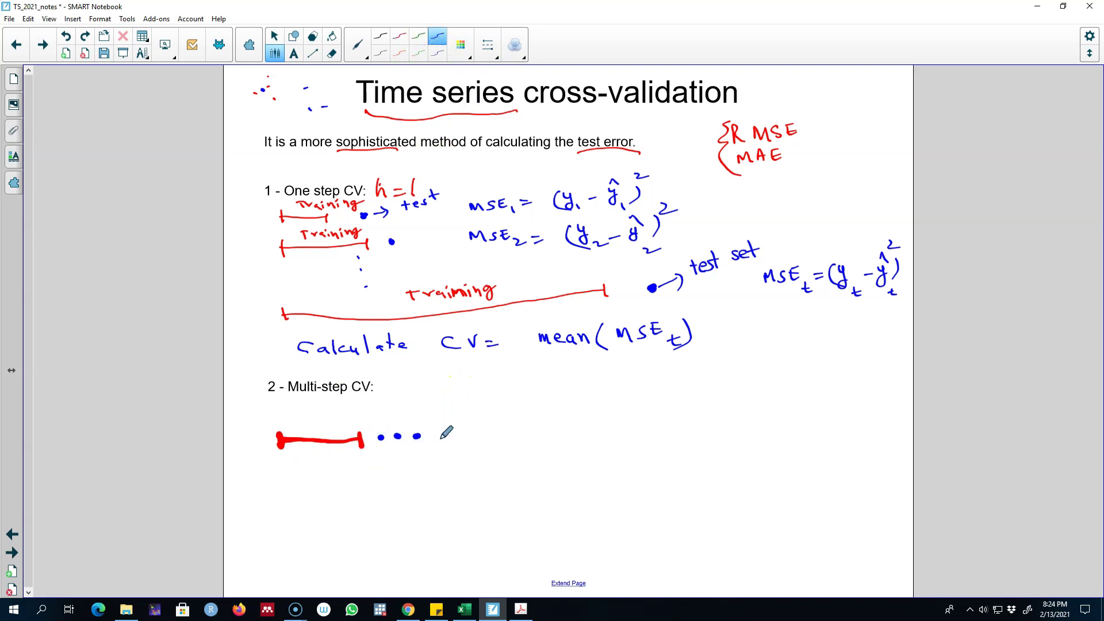
pyautogui.click(391, 389)
pyautogui.moveTo(393, 389)
pyautogui.mouseDown()
pyautogui.moveTo(419, 377)
pyautogui.moveTo(485, 386)
pyautogui.moveTo(478, 377)
pyautogui.moveTo(490, 384)
pyautogui.moveTo(477, 403)
pyautogui.mouseUp()
pyautogui.moveTo(439, 436); pyautogui.dragTo(476, 432)
# Step: With the thinnest blue line, draw an arrow labelled 'test' and mark points below the dots
pyautogui.click(488, 44)
pyautogui.click(467, 111)
pyautogui.moveTo(500, 415); pyautogui.dragTo(501, 429)
pyautogui.moveTo(494, 422); pyautogui.dragTo(532, 420)
pyautogui.moveTo(536, 410); pyautogui.dragTo(538, 425)
pyautogui.moveTo(529, 417); pyautogui.dragTo(544, 413)
pyautogui.moveTo(381, 448); pyautogui.dragTo(423, 441)
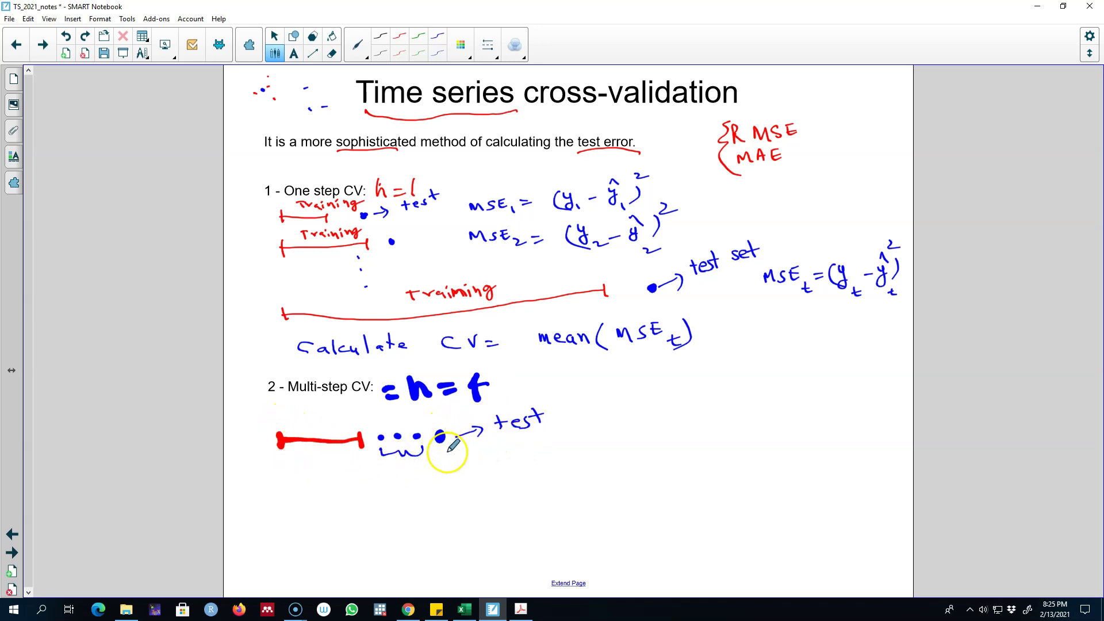
# Step: Circle the first test point and add a longer second red training row with dots and a circled test point
pyautogui.moveTo(430, 429); pyautogui.dragTo(431, 428)
pyautogui.click(399, 36)
pyautogui.moveTo(279, 488); pyautogui.dragTo(326, 488)
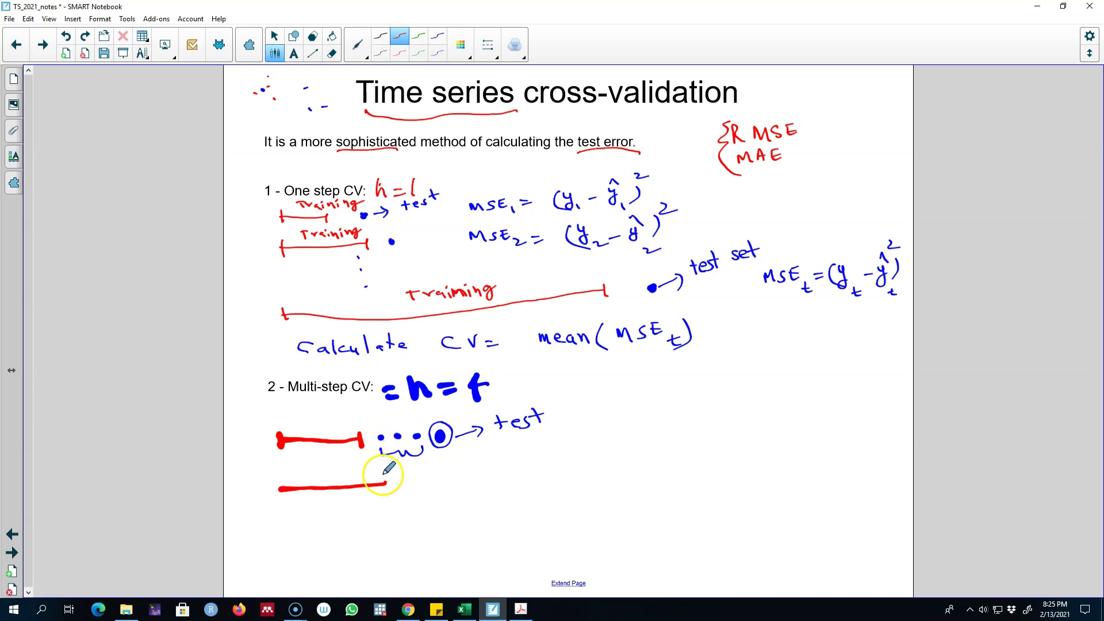
pyautogui.click(437, 37)
pyautogui.click(407, 482)
pyautogui.click(421, 480)
pyautogui.click(434, 479)
pyautogui.click(466, 477)
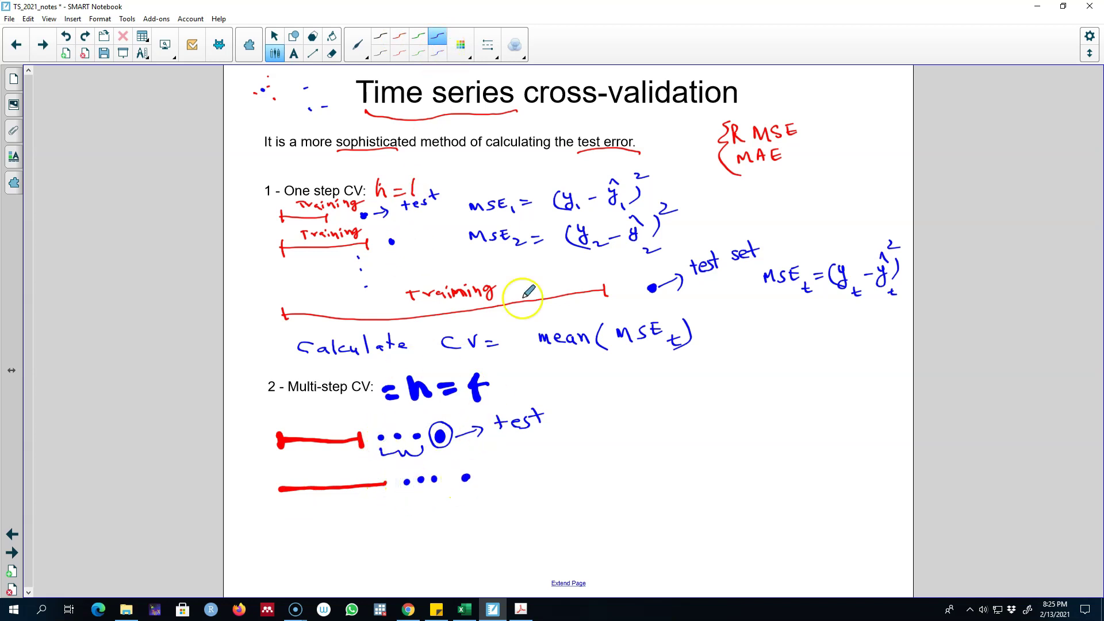
pyautogui.click(486, 40)
pyautogui.moveTo(449, 476); pyautogui.dragTo(467, 463)
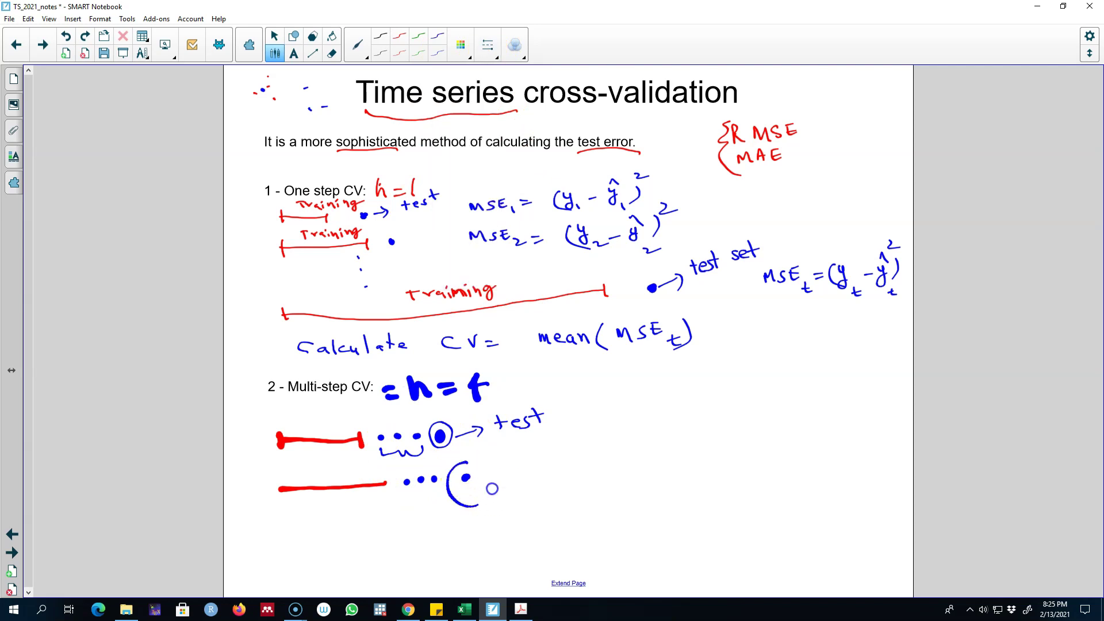
# Step: Draw the long third red training line, set a thinner blue pen, and extend the page
pyautogui.click(400, 37)
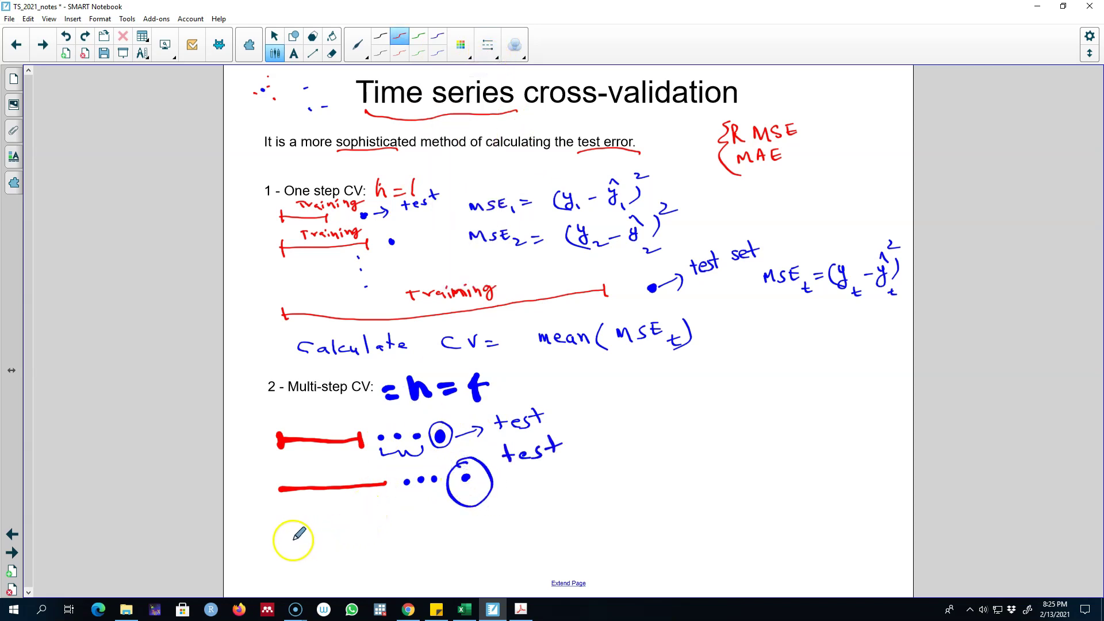
pyautogui.moveTo(377, 539); pyautogui.dragTo(699, 536)
pyautogui.click(438, 37)
pyautogui.click(488, 56)
pyautogui.click(712, 540)
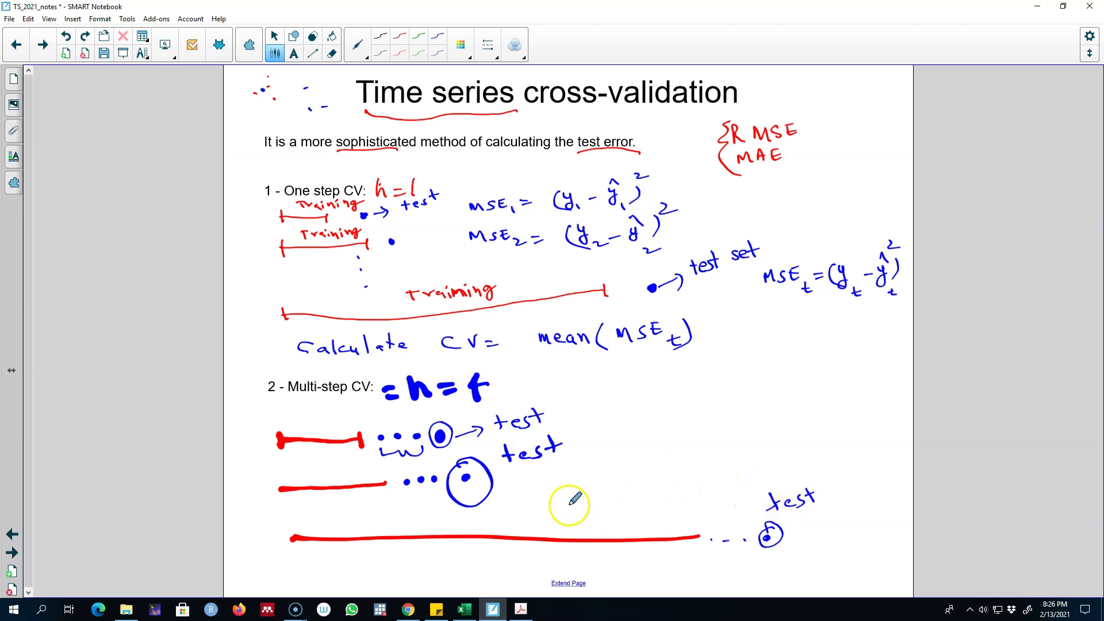
pyautogui.click(560, 583)
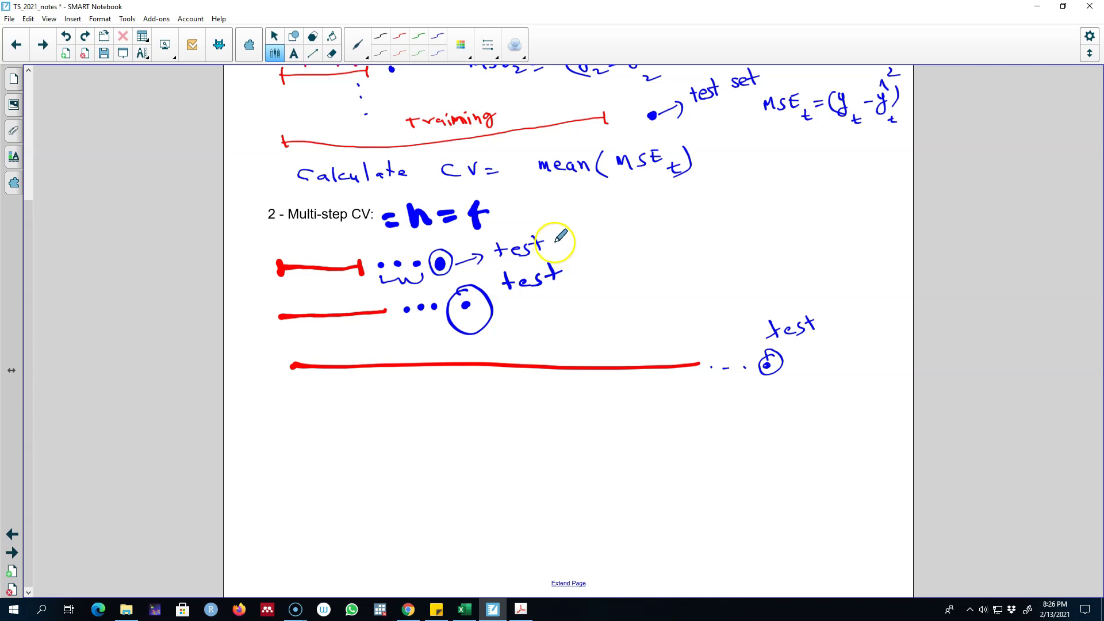
# Step: Label the test points '= MSE1', '= MSE2' and 'MSE_t' in blue
pyautogui.moveTo(589, 237); pyautogui.dragTo(641, 227)
pyautogui.moveTo(578, 282); pyautogui.dragTo(676, 276)
pyautogui.moveTo(809, 375); pyautogui.dragTo(832, 364)
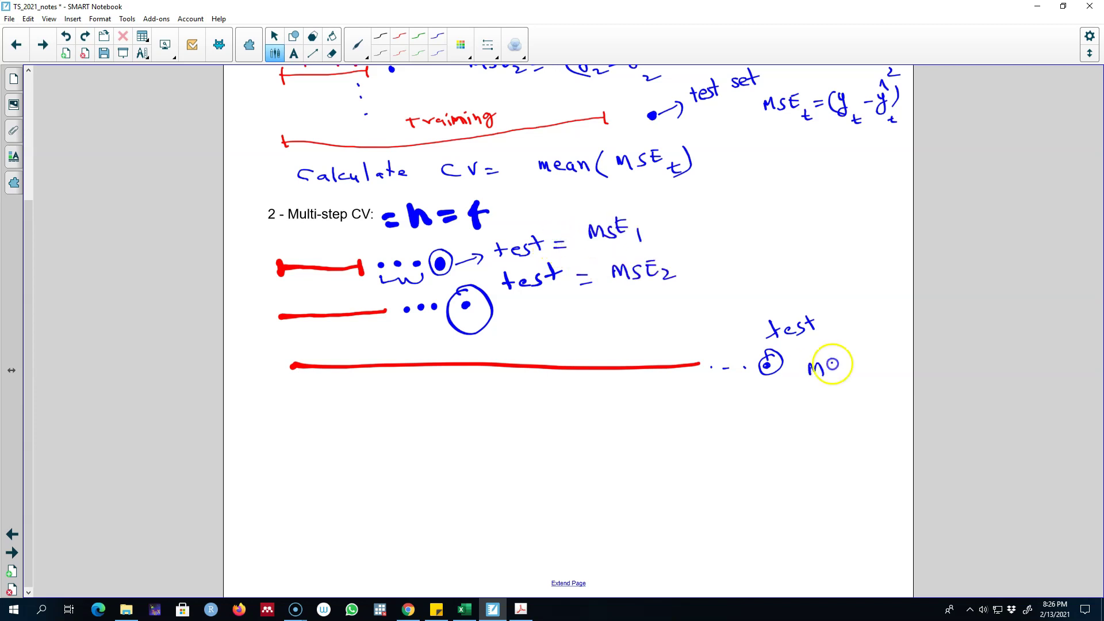
# Step: Begin writing 'CV =' beneath the multi-step diagram
pyautogui.click(333, 435)
pyautogui.moveTo(373, 435); pyautogui.dragTo(384, 435)
pyautogui.moveTo(374, 443); pyautogui.dragTo(386, 441)
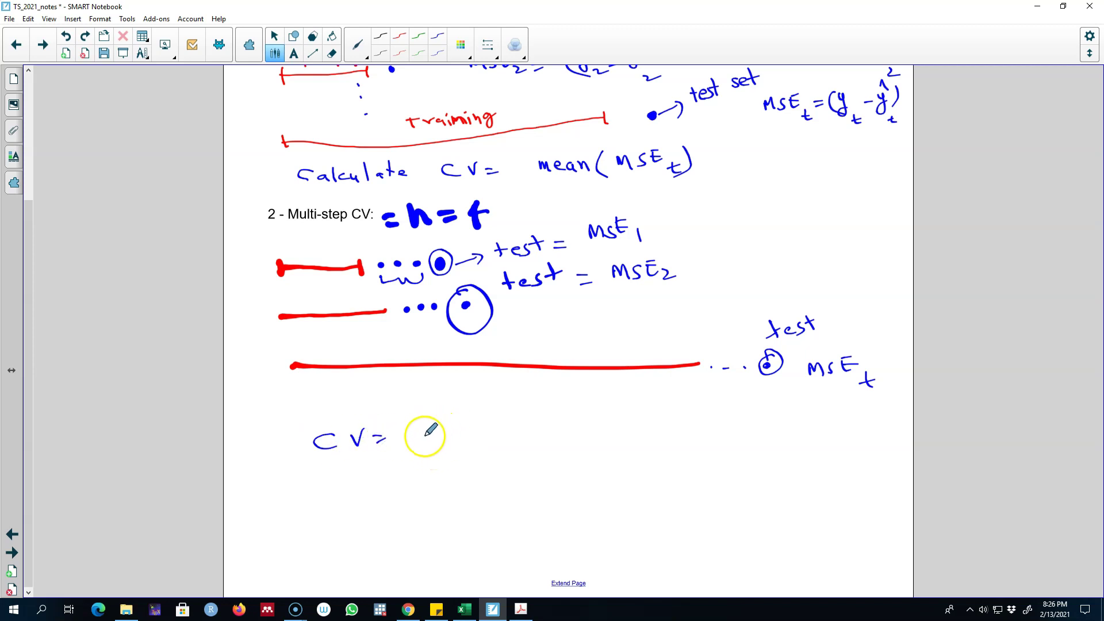